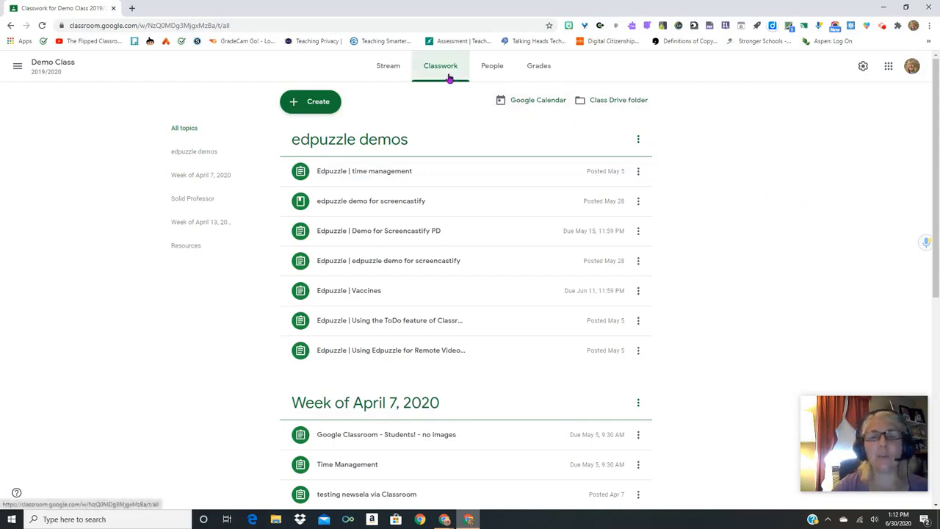
# Step: Create a new assignment in the Demo Class titled "#005 - Time management intro article"
pyautogui.click(320, 103)
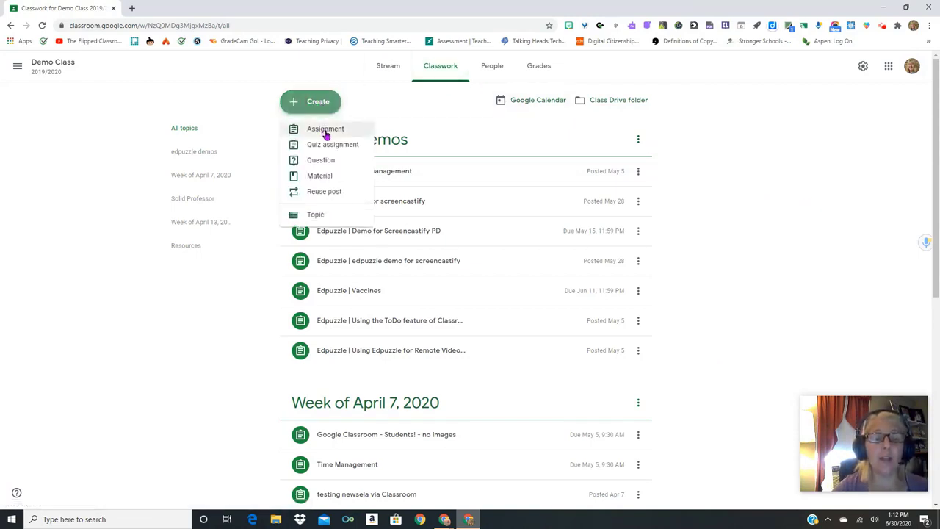
pyautogui.click(326, 129)
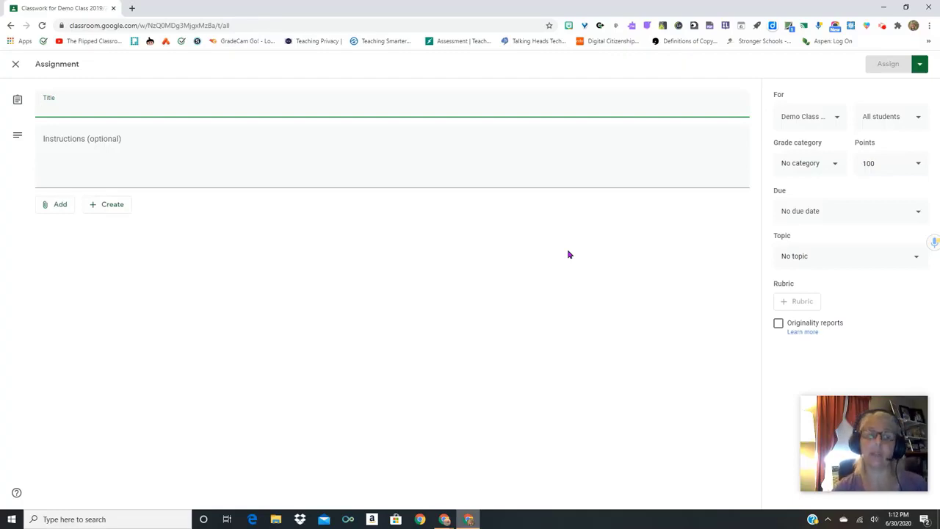
pyautogui.click(98, 111)
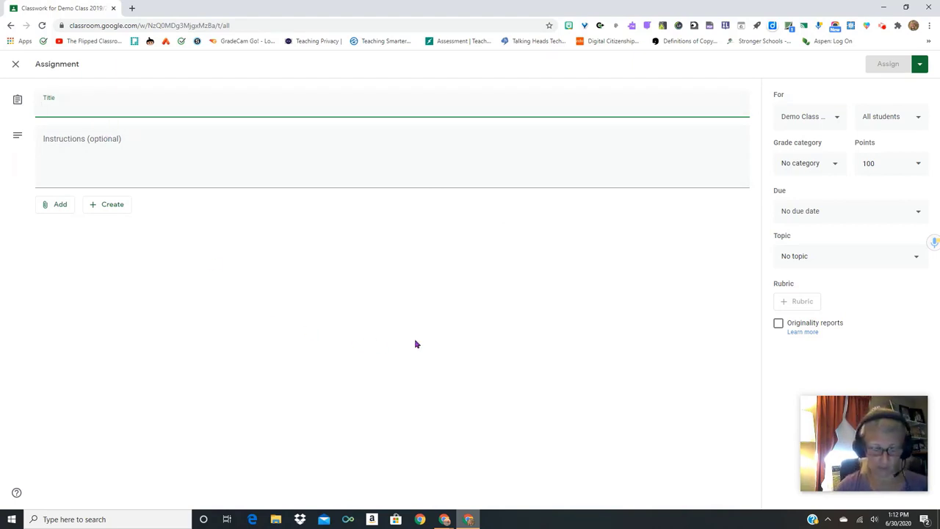
pyautogui.write('Time management intro article')
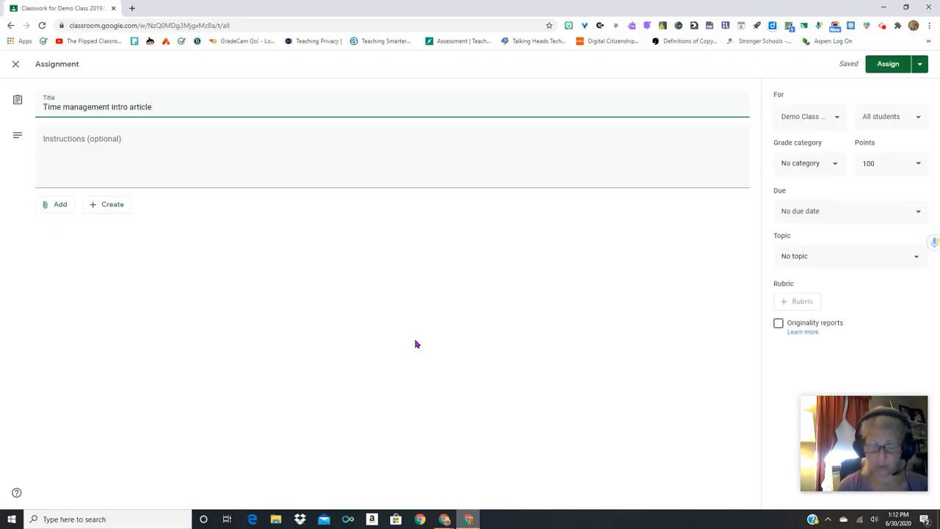
pyautogui.press('Home')
pyautogui.write('#005 ')
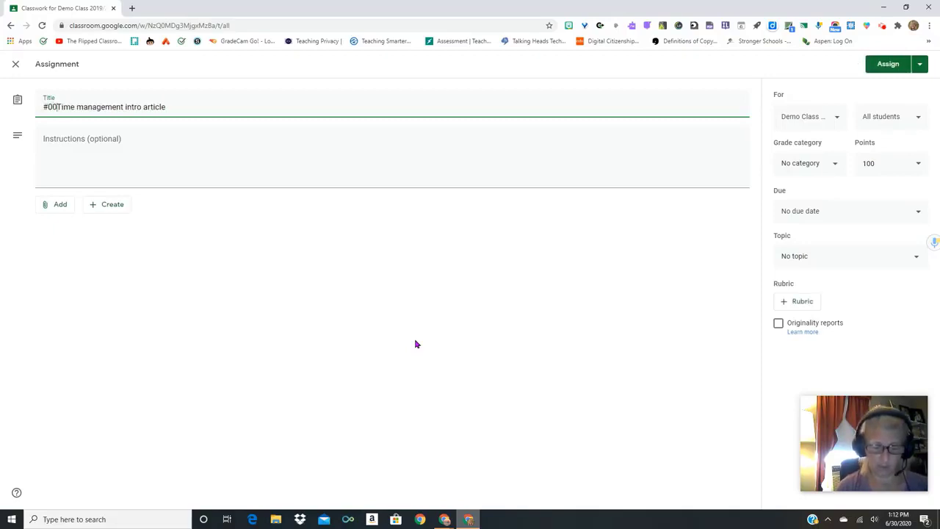
pyautogui.write('-')
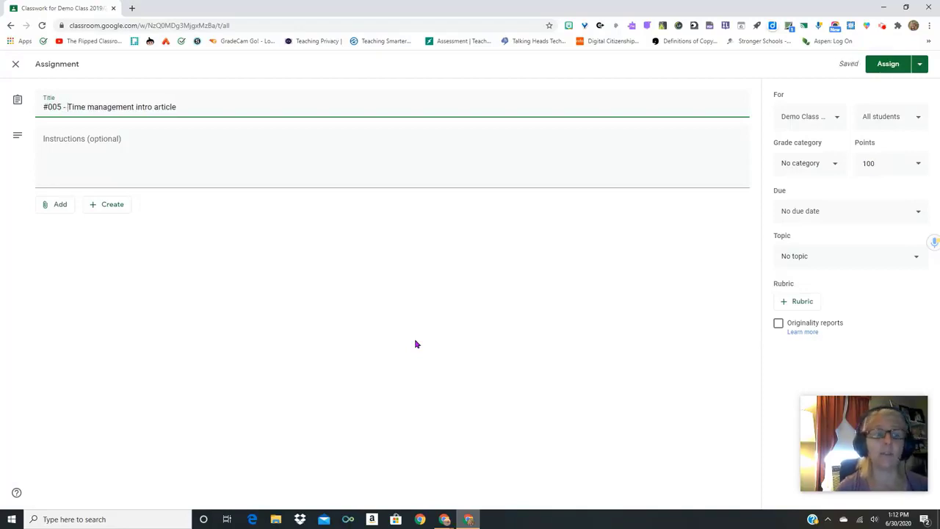
pyautogui.press('Tab')
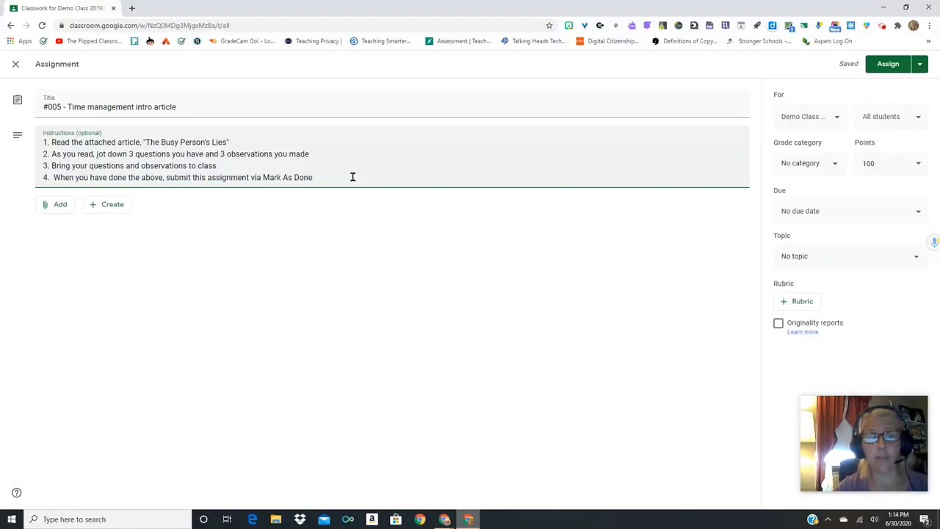
# Step: Attach the PDF "The Busy Person's Lies - The New York Times.pdf" from Google Drive to the assignment
pyautogui.click(53, 209)
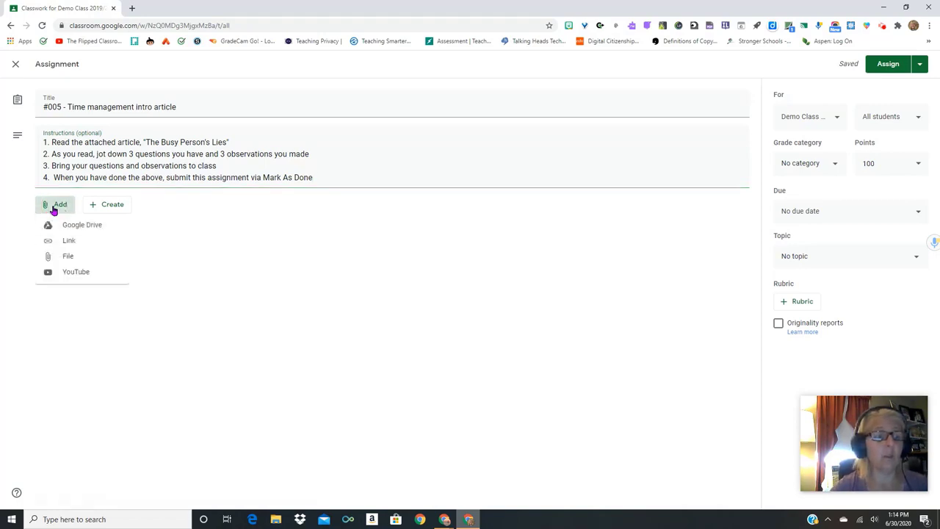
pyautogui.click(88, 229)
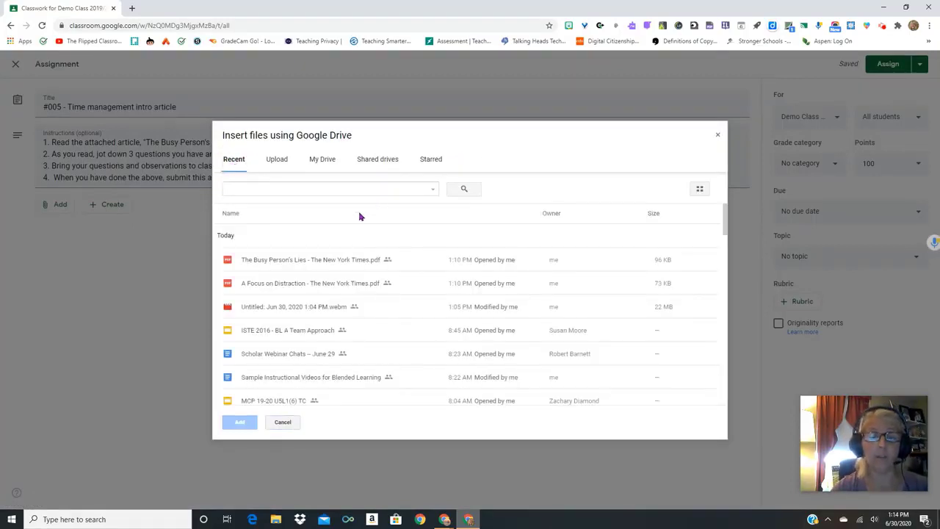
pyautogui.click(273, 261)
pyautogui.click(238, 426)
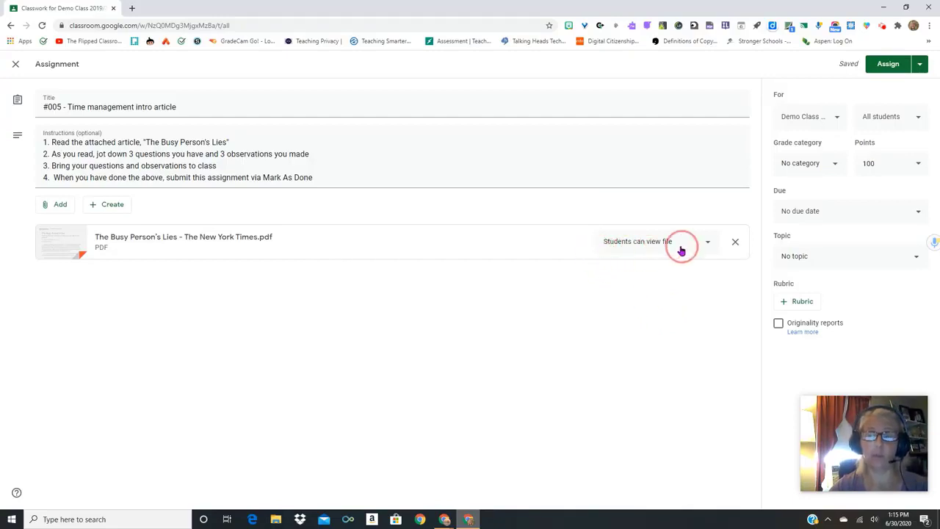
# Step: Review the assignment's available options for classes, students, grade category and points
pyautogui.click(837, 123)
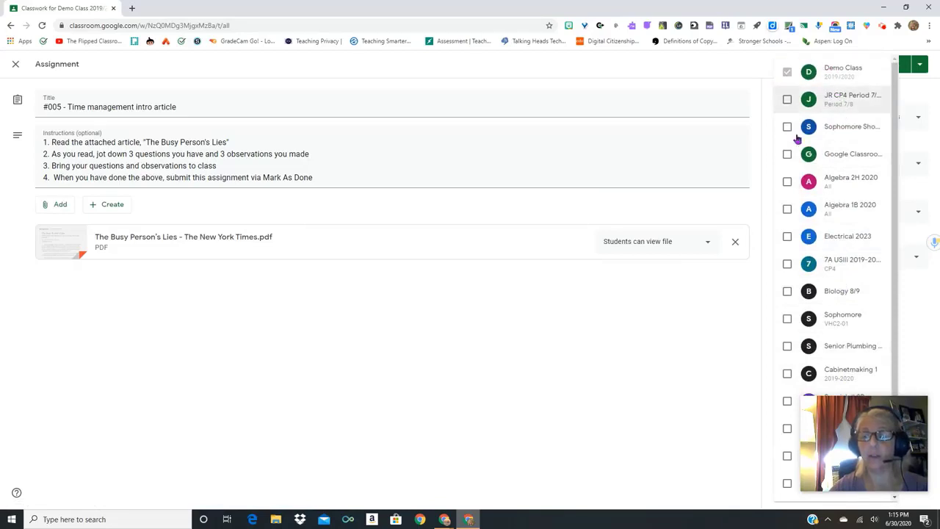
pyautogui.click(714, 360)
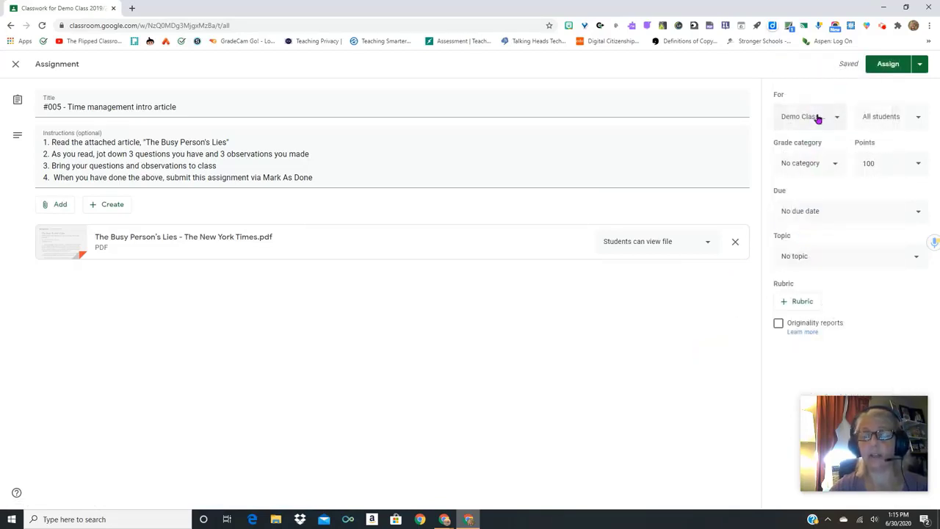
pyautogui.click(885, 119)
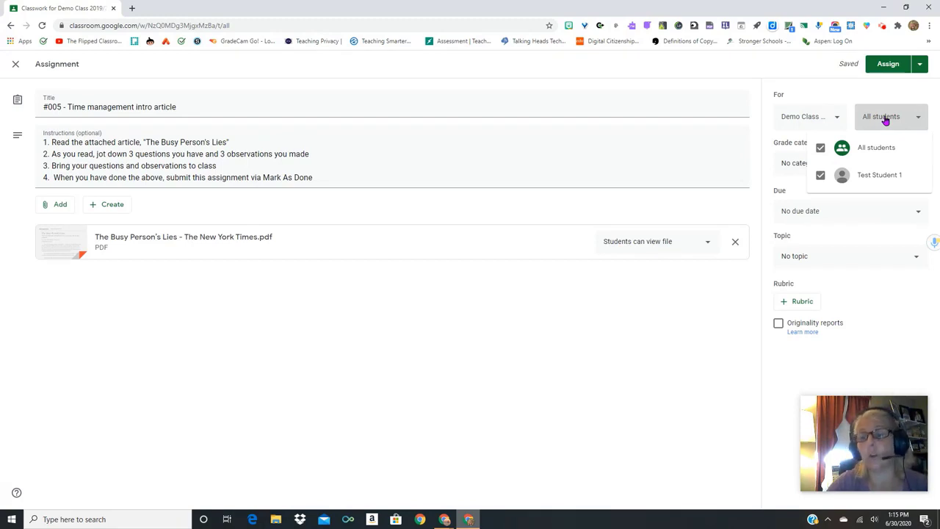
pyautogui.click(884, 120)
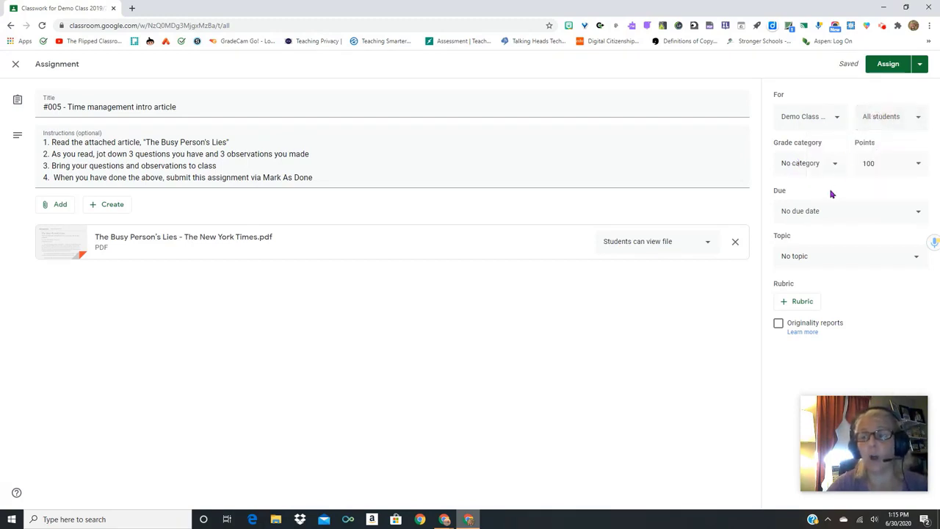
pyautogui.click(816, 165)
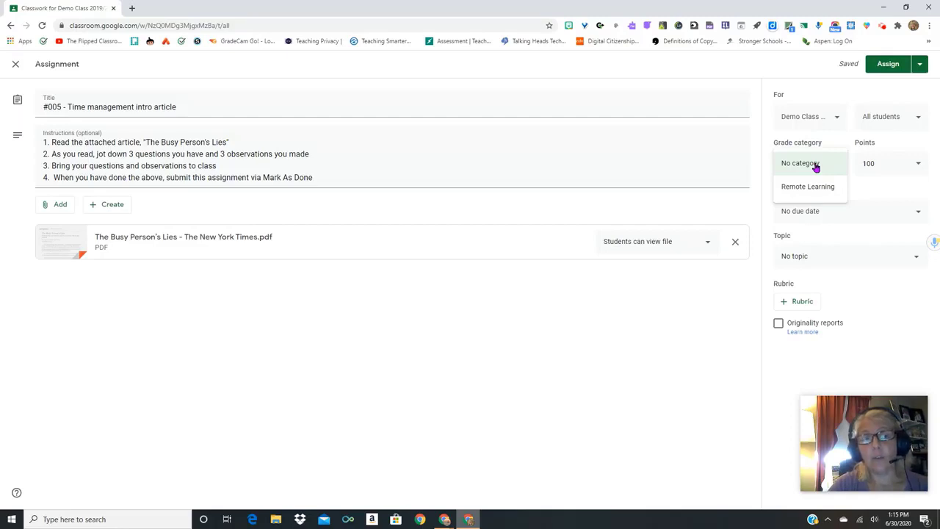
pyautogui.click(815, 166)
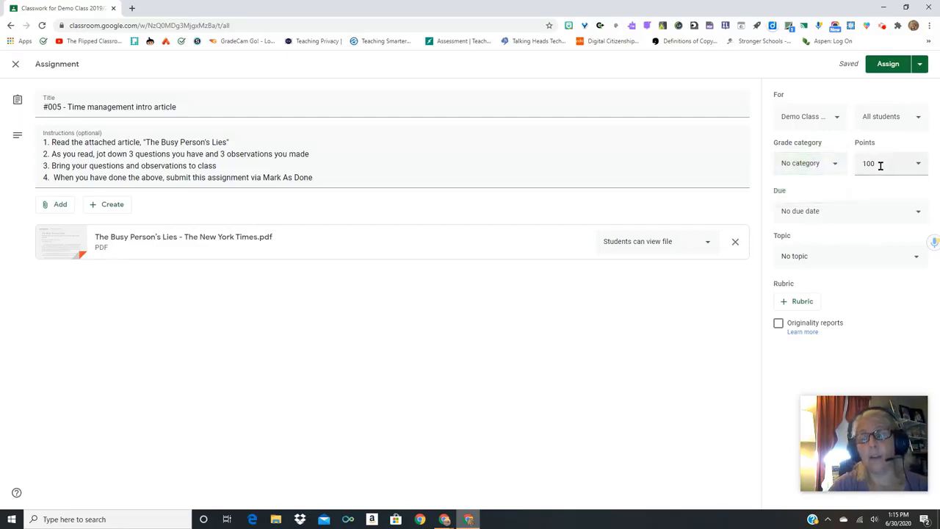
pyautogui.click(881, 165)
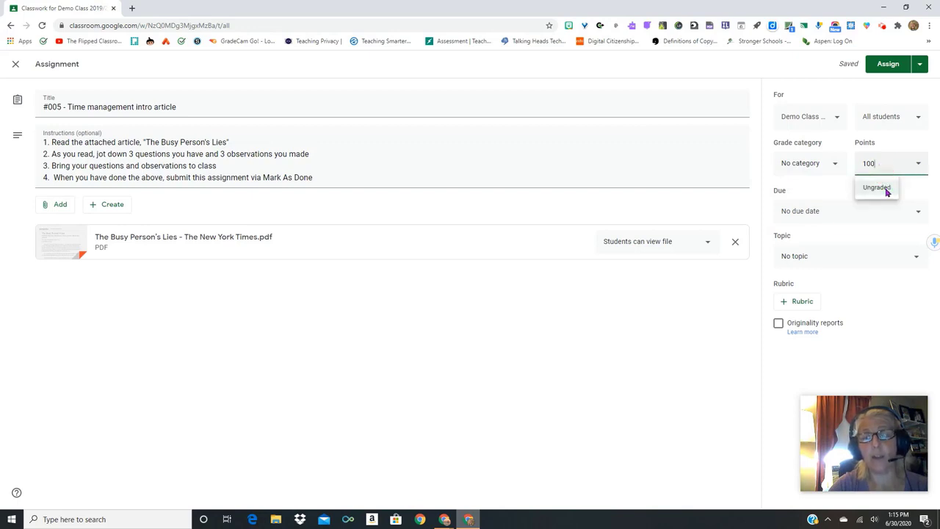
# Step: Set the assignment's due date to Jul 3, 2020, without a due time
pyautogui.click(830, 217)
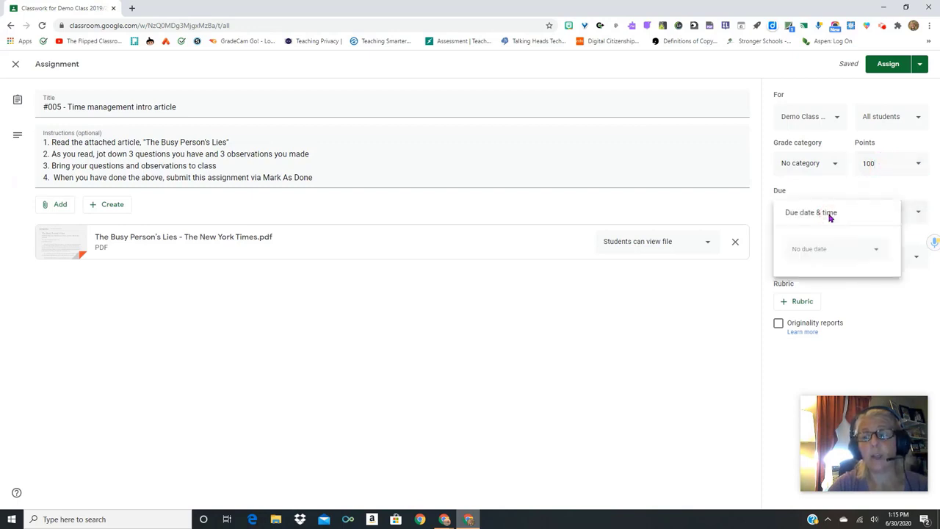
pyautogui.click(867, 250)
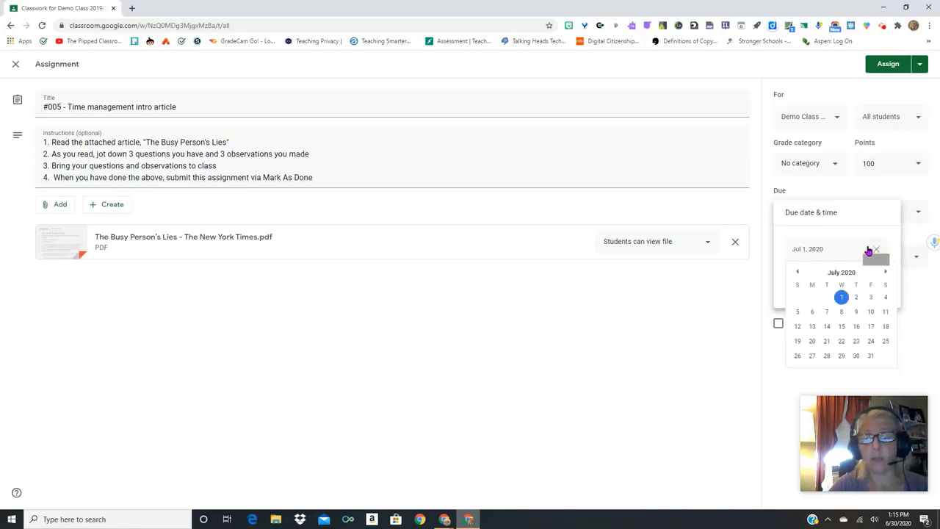
pyautogui.click(871, 298)
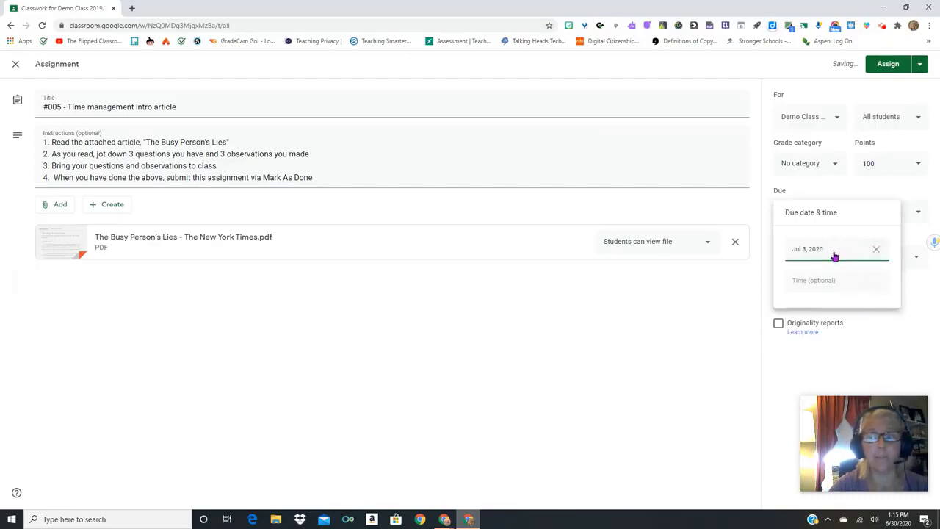
pyautogui.click(735, 323)
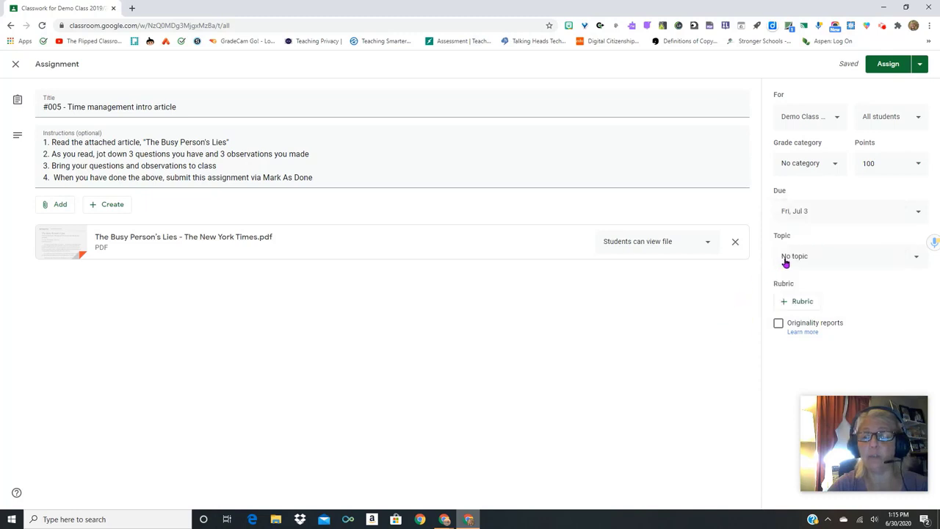
# Step: Create a new topic named "Time Management" for the assignment
pyautogui.click(814, 262)
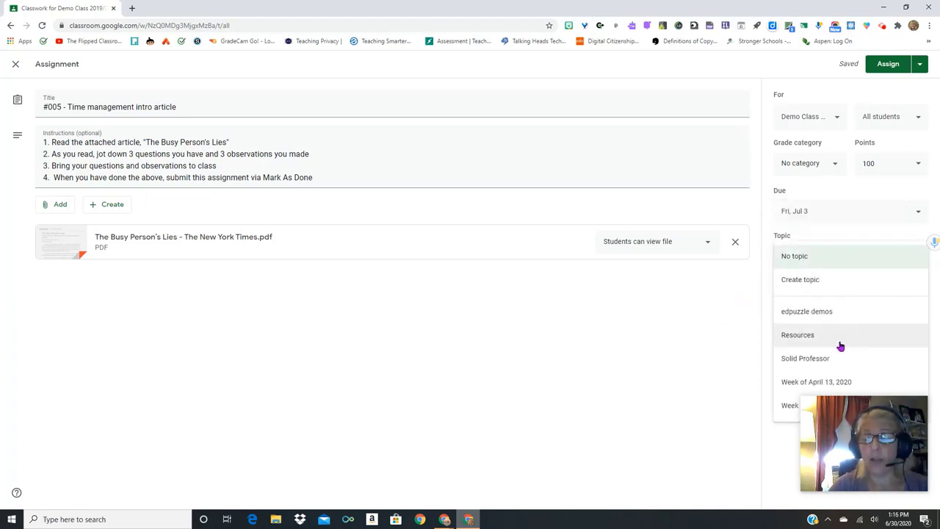
pyautogui.click(813, 281)
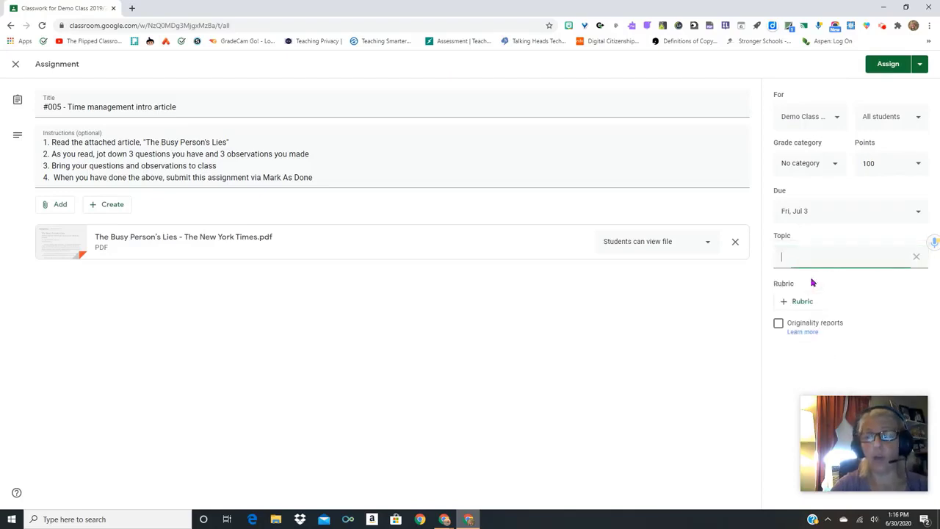
pyautogui.write('Time Management')
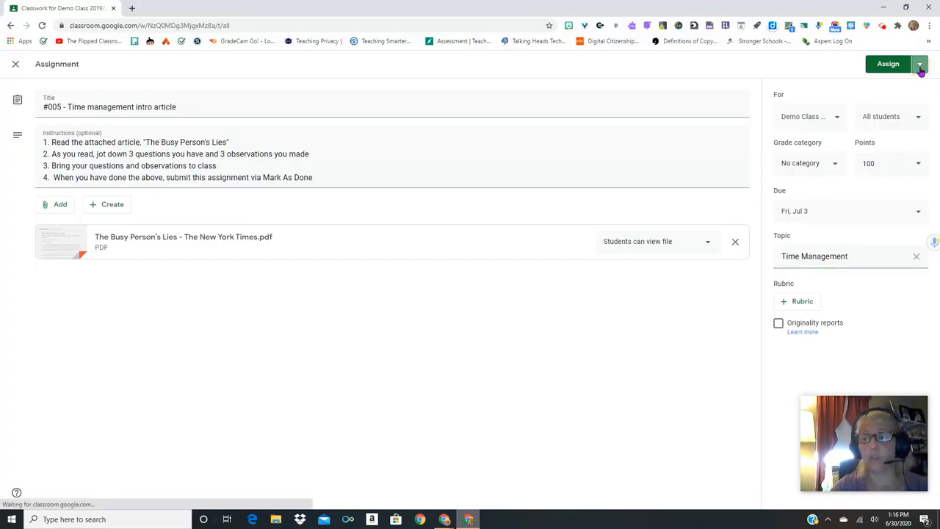
pyautogui.click(920, 65)
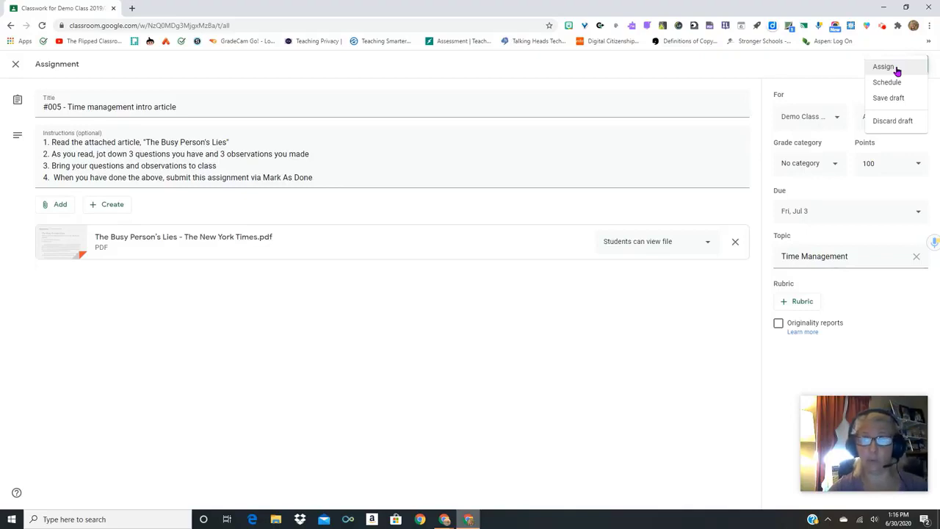
pyautogui.click(911, 83)
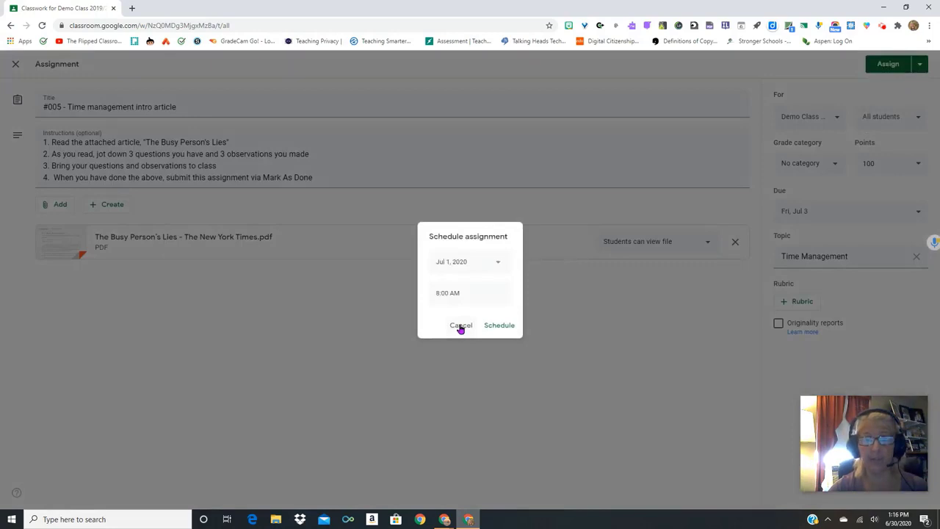
pyautogui.click(462, 327)
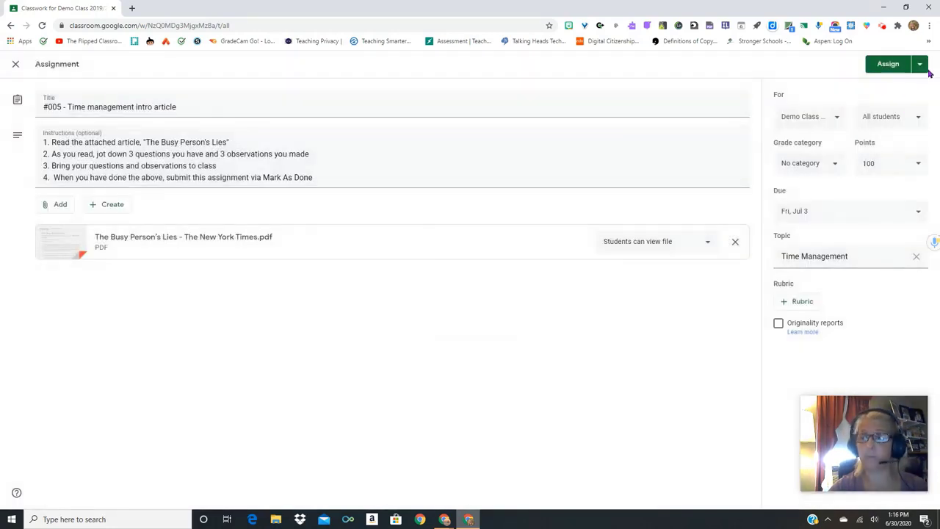
pyautogui.click(920, 64)
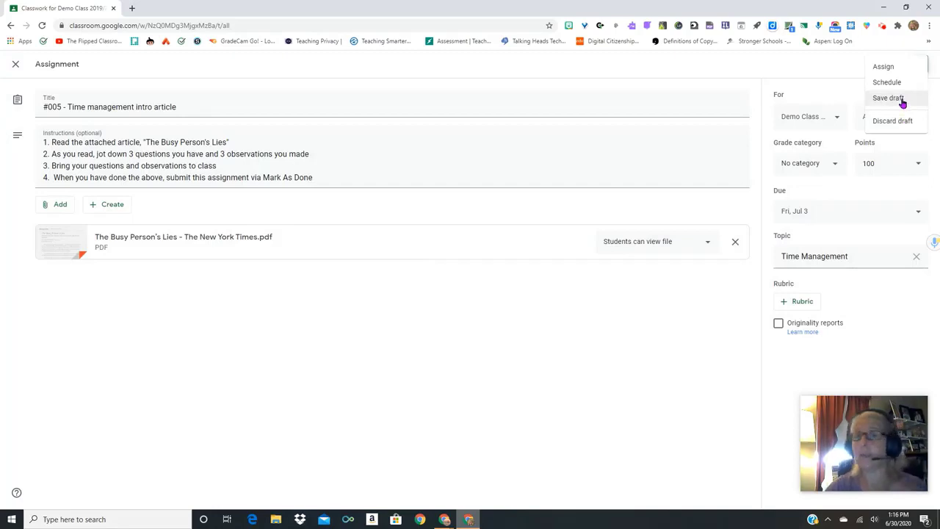
pyautogui.click(830, 65)
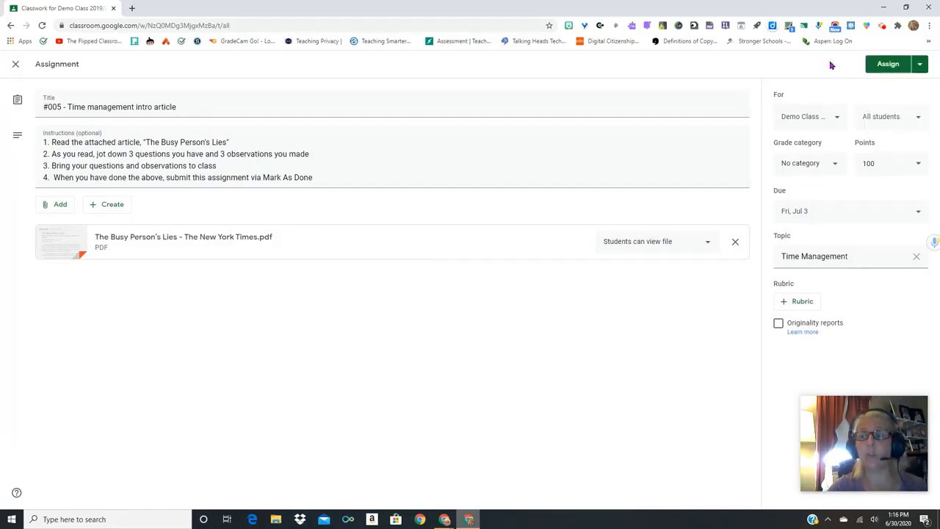
# Step: Post the time management assignment to the class immediately
pyautogui.click(893, 70)
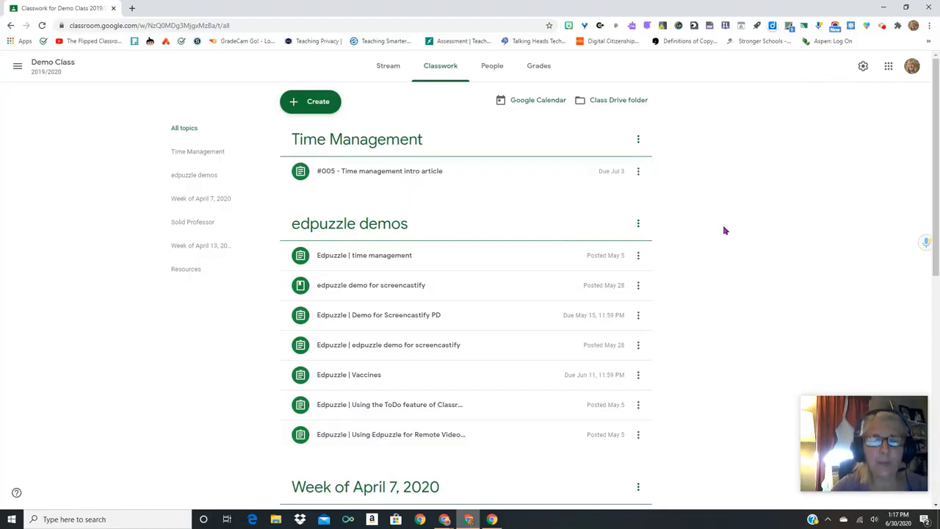
# Step: Switch to the student's guest browser window and view the full "#005 - Time management intro article" assignment in the Demo Class classwork
pyautogui.click(487, 518)
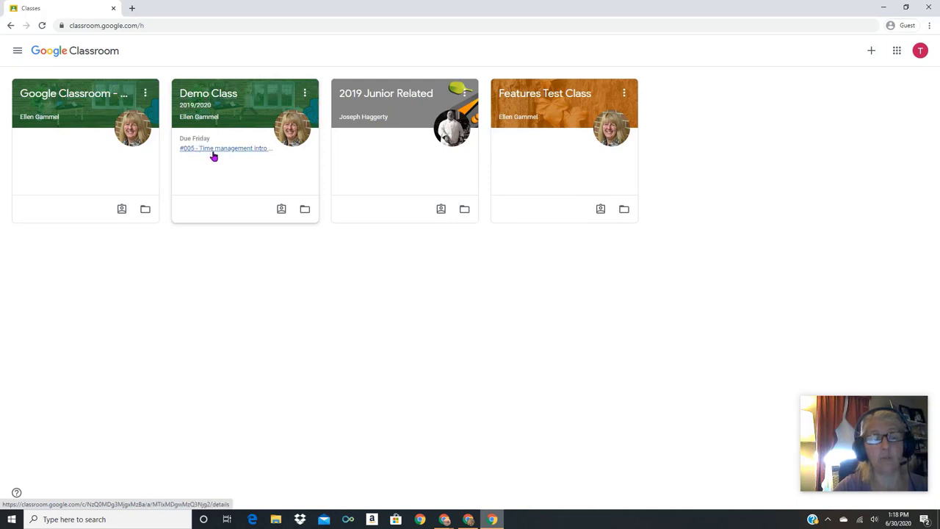
pyautogui.click(214, 96)
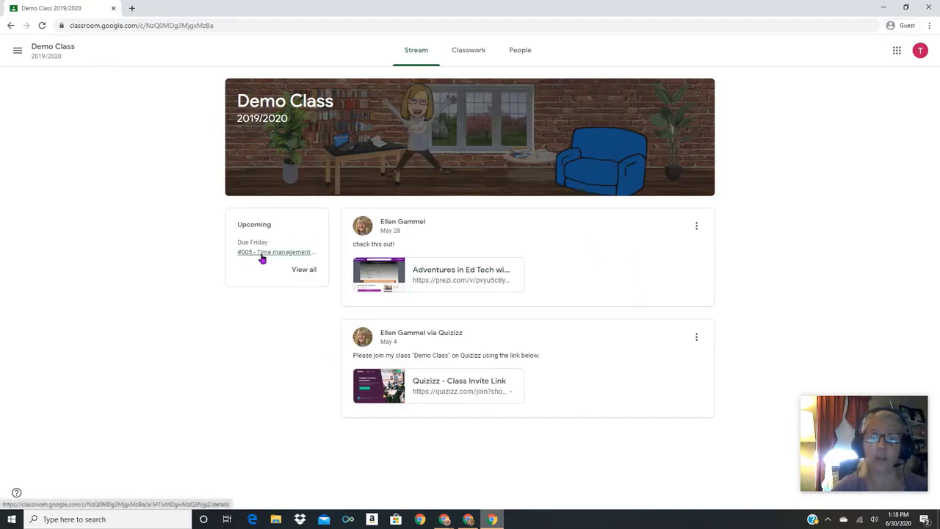
pyautogui.click(470, 54)
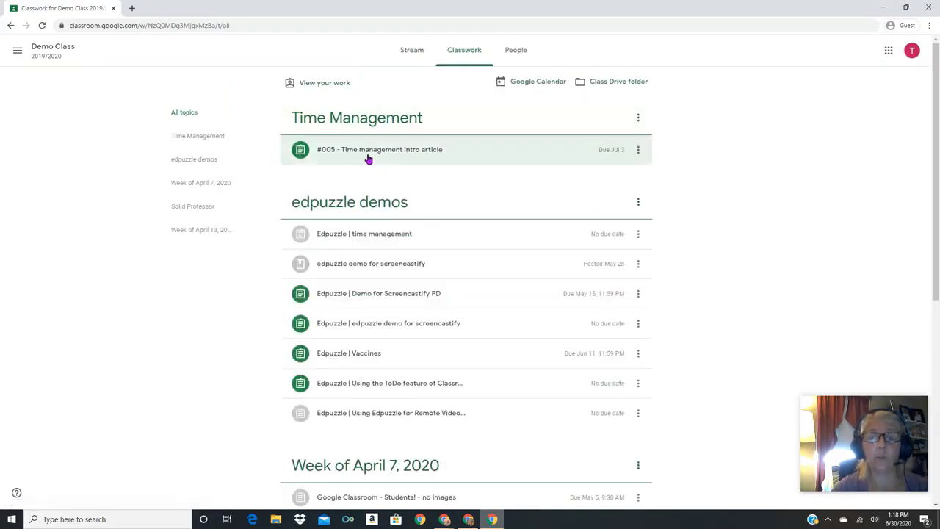
pyautogui.click(372, 154)
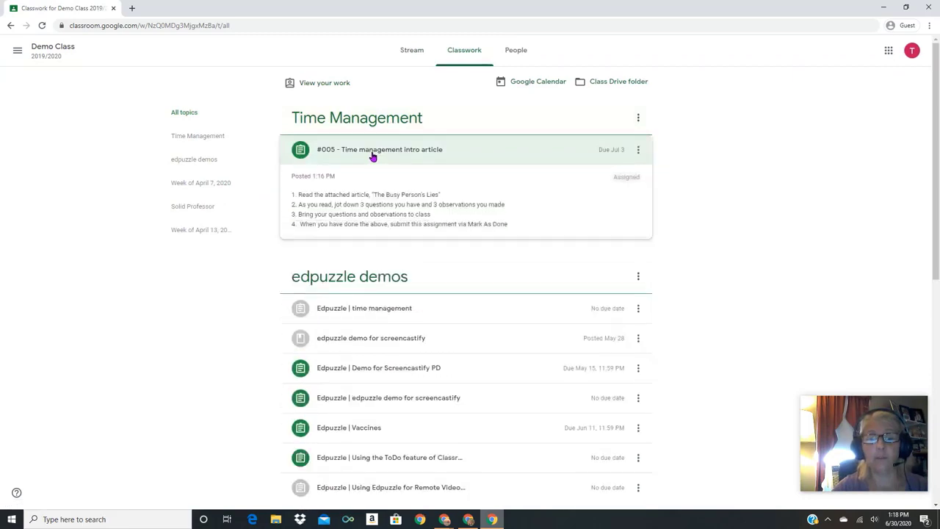
pyautogui.click(312, 298)
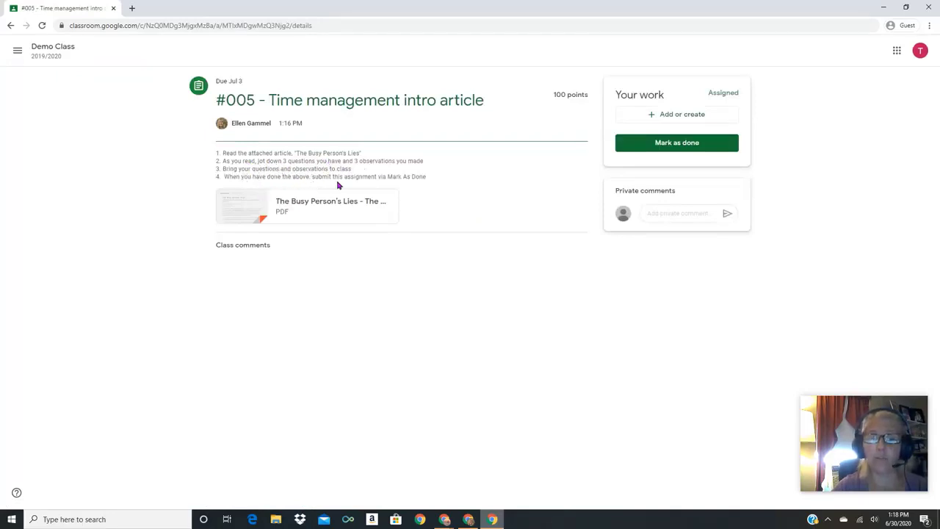
# Step: Open the attached PDF "The Busy Person's Lies", look through its first pages and return to the assignment
pyautogui.click(294, 203)
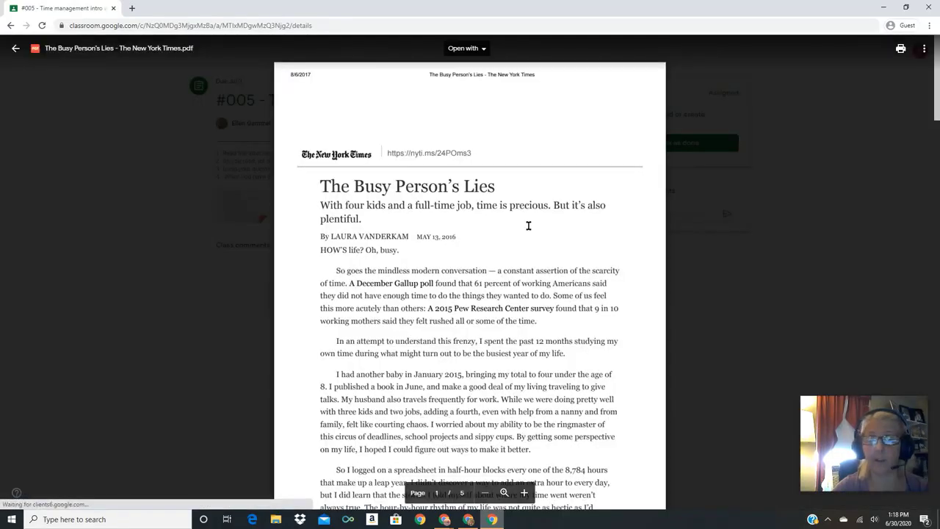
pyautogui.scroll(-8, 531, 225)
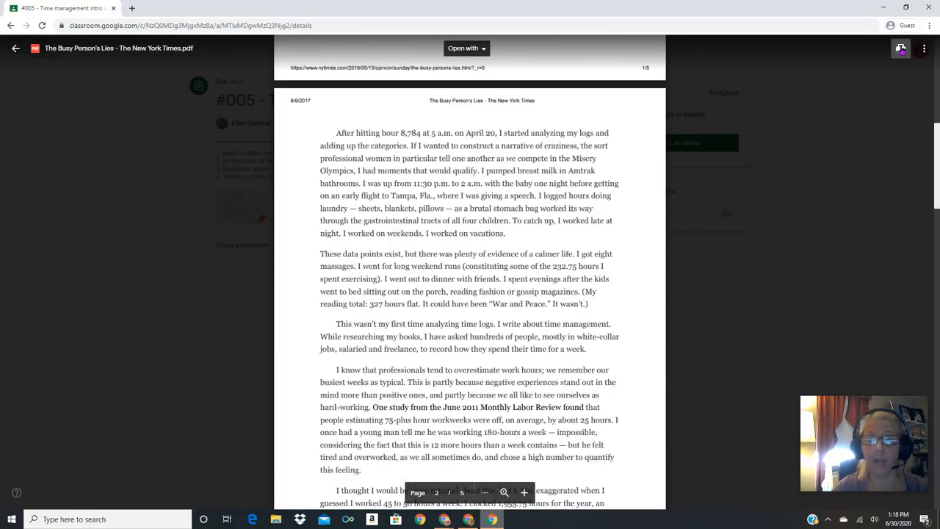
pyautogui.click(15, 49)
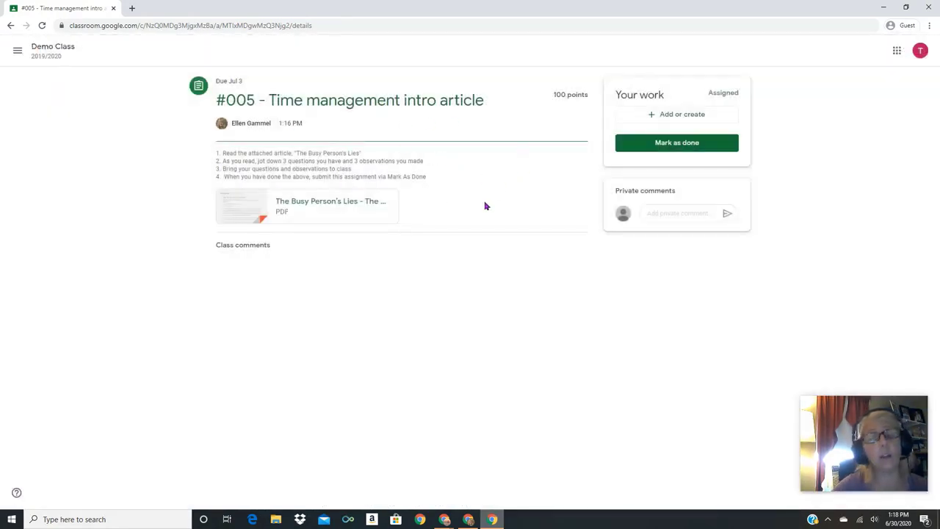
# Step: Mark the time management assignment as done from the student account and confirm the submission
pyautogui.click(677, 146)
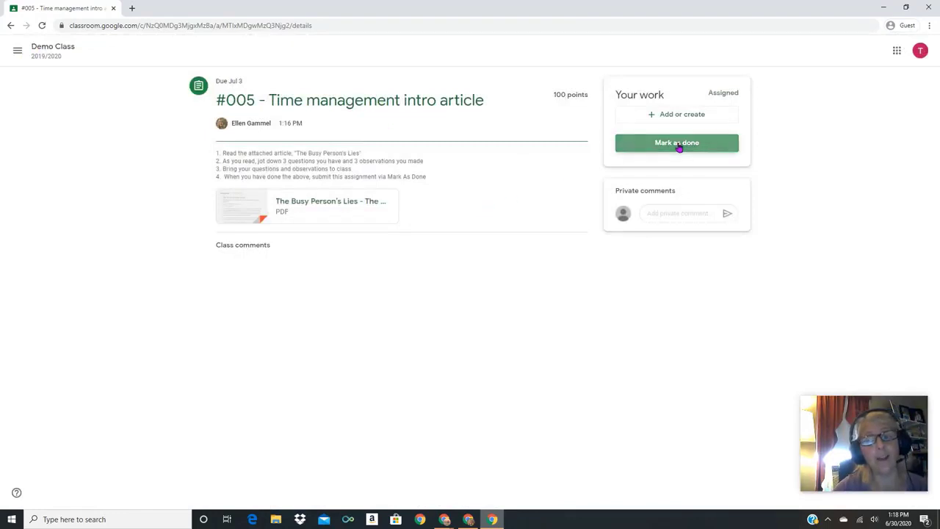
pyautogui.click(517, 307)
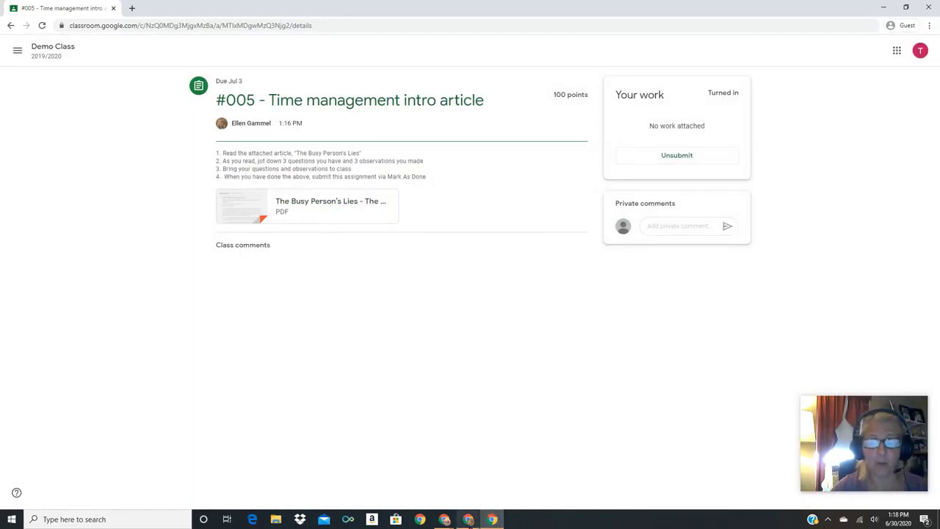
# Step: Switch back to the teacher's browser window and check the turned-in status of "#005 - Time management intro article"
pyautogui.click(469, 520)
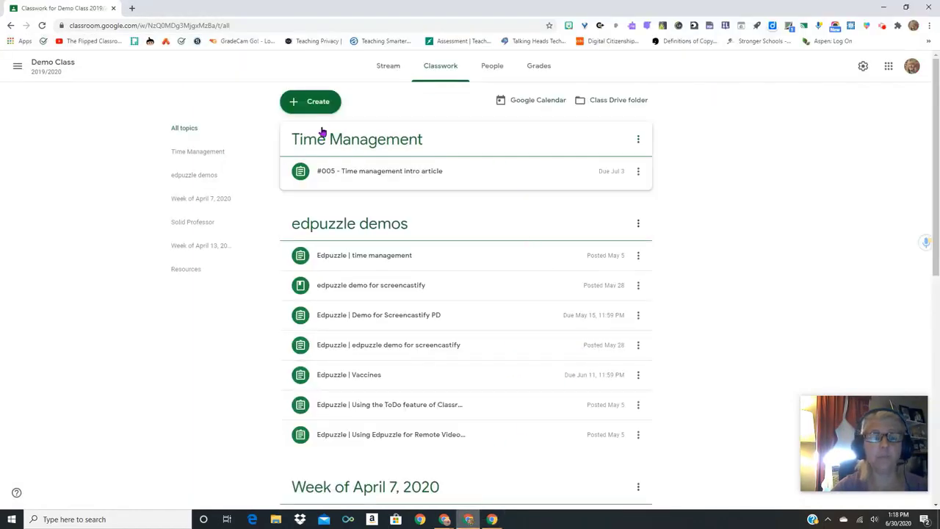
pyautogui.click(366, 171)
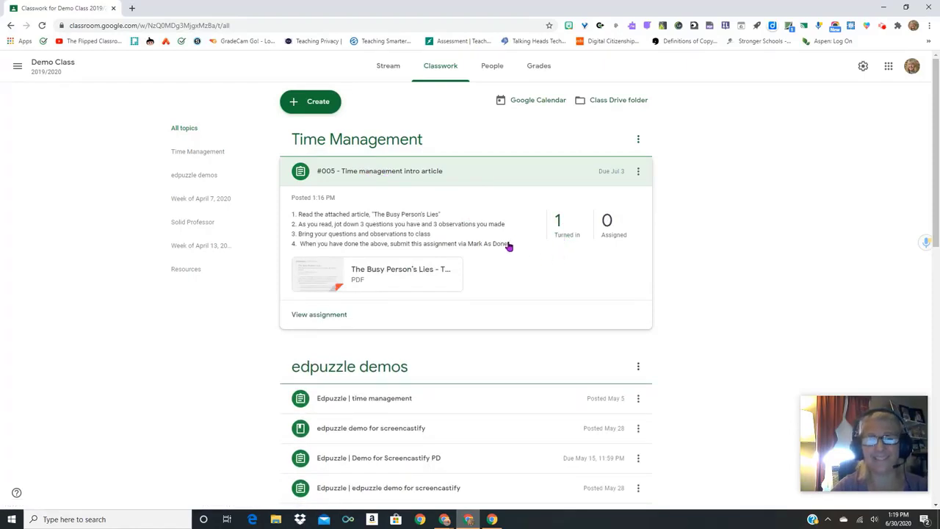
pyautogui.click(408, 175)
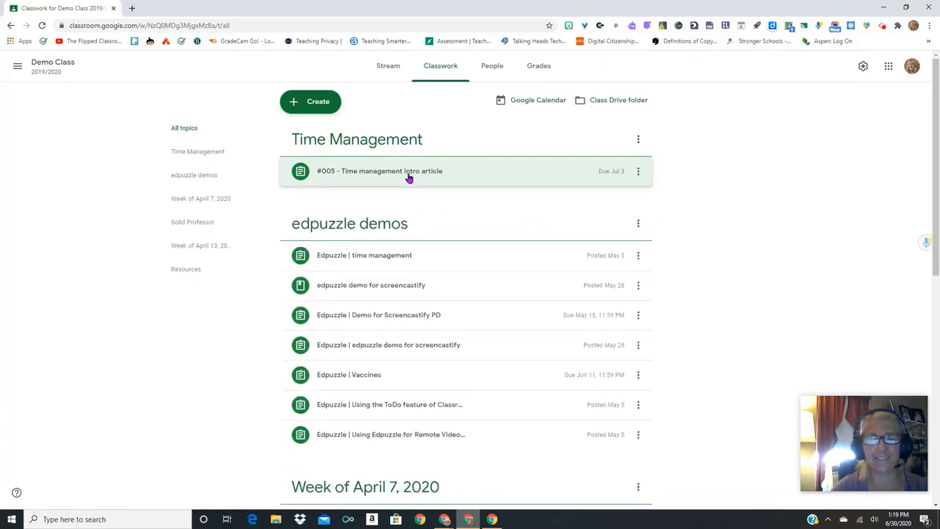